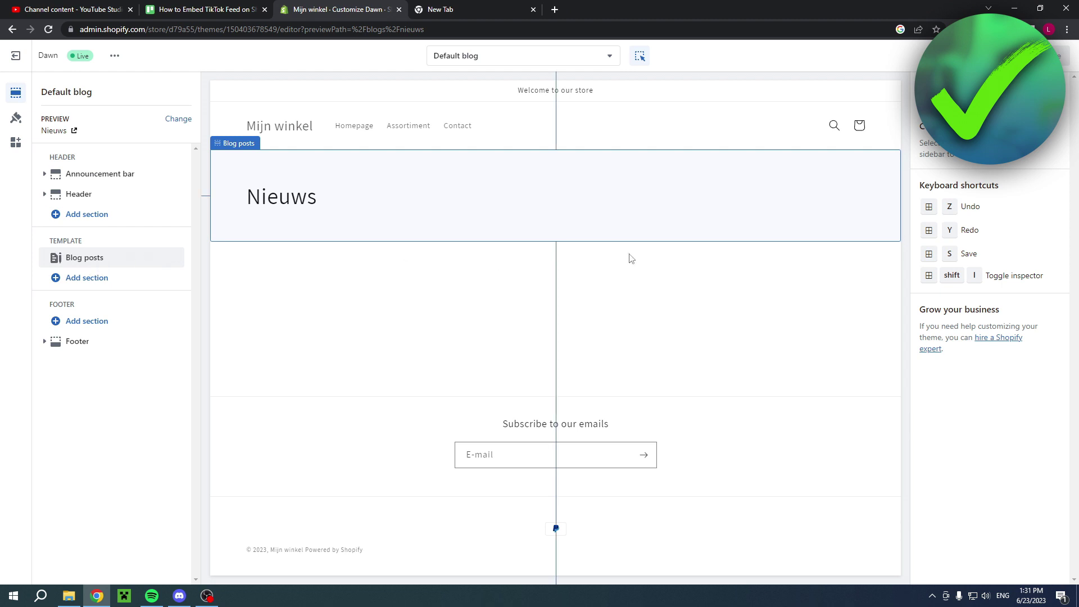
- Open the Elfsight website from a Google search for elfsight and go to its TikTok Feed widget page
key("ctrl+Tab")
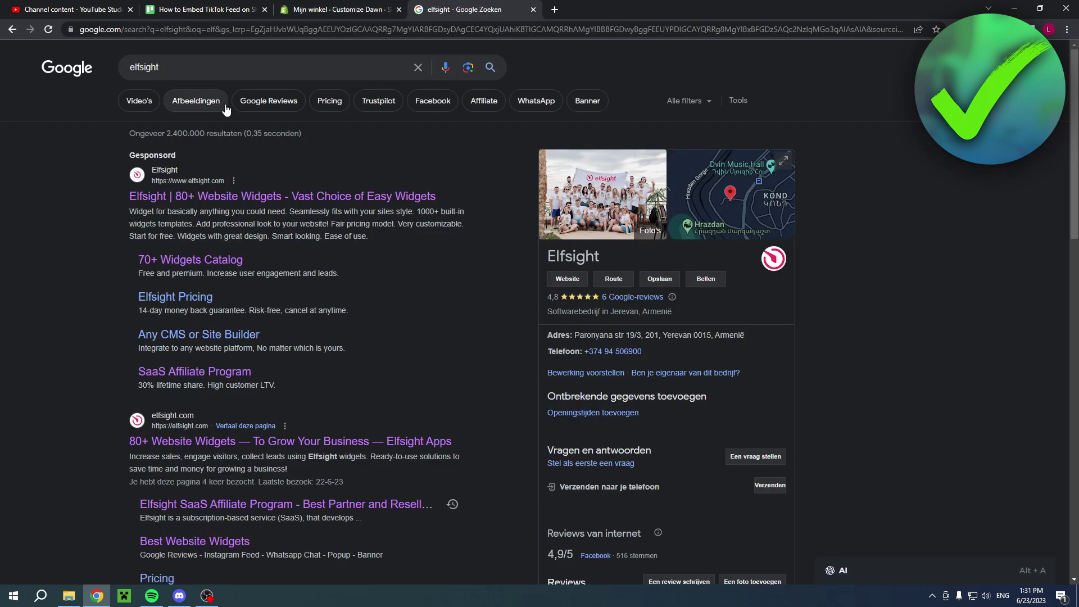
double_click(144, 68)
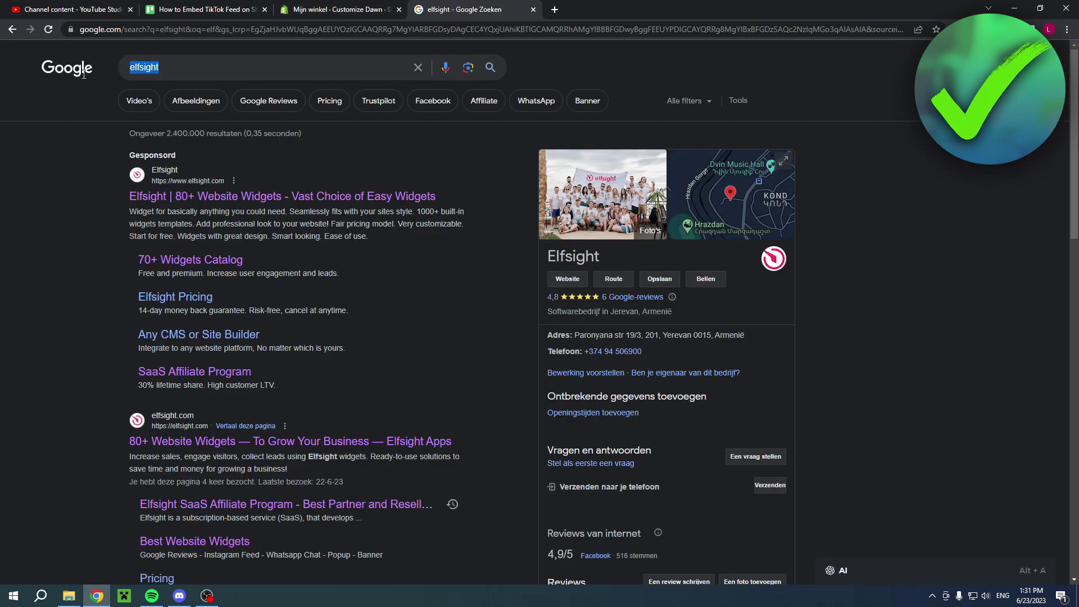
left_click(344, 195)
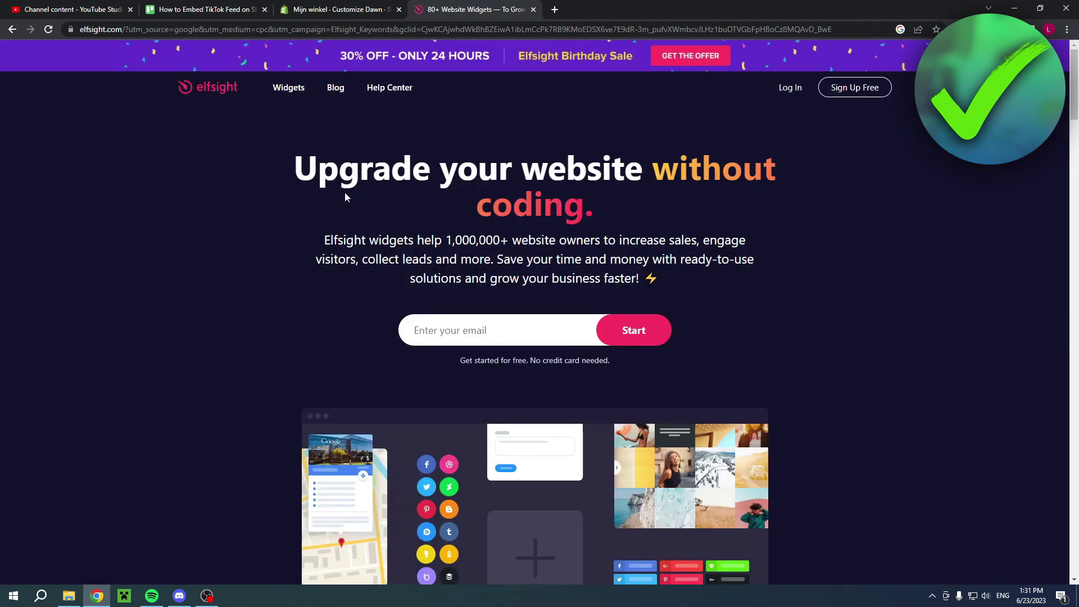
left_click(288, 88)
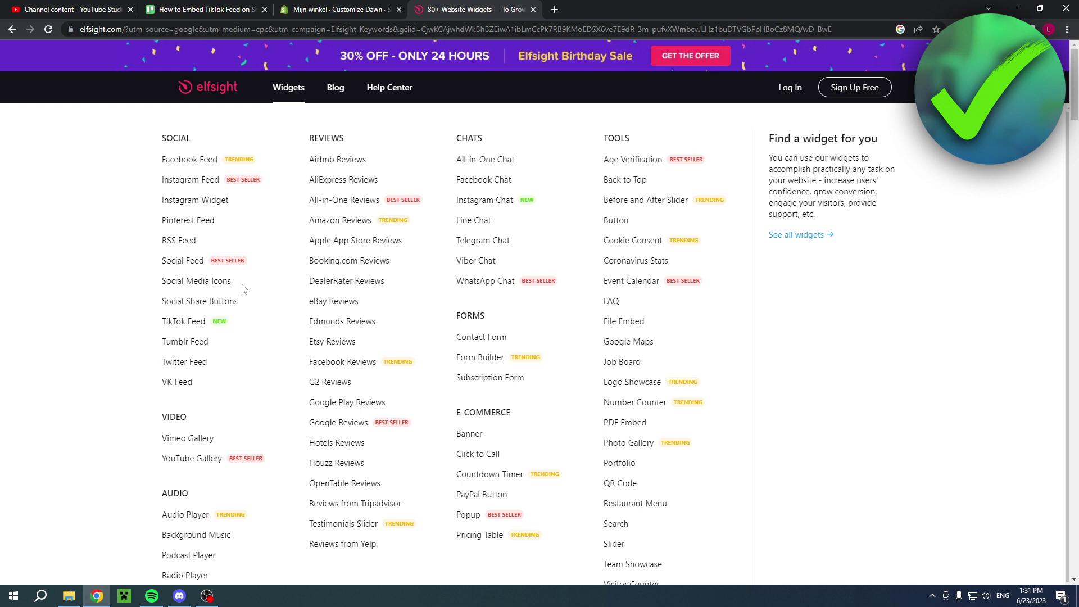
left_click(183, 321)
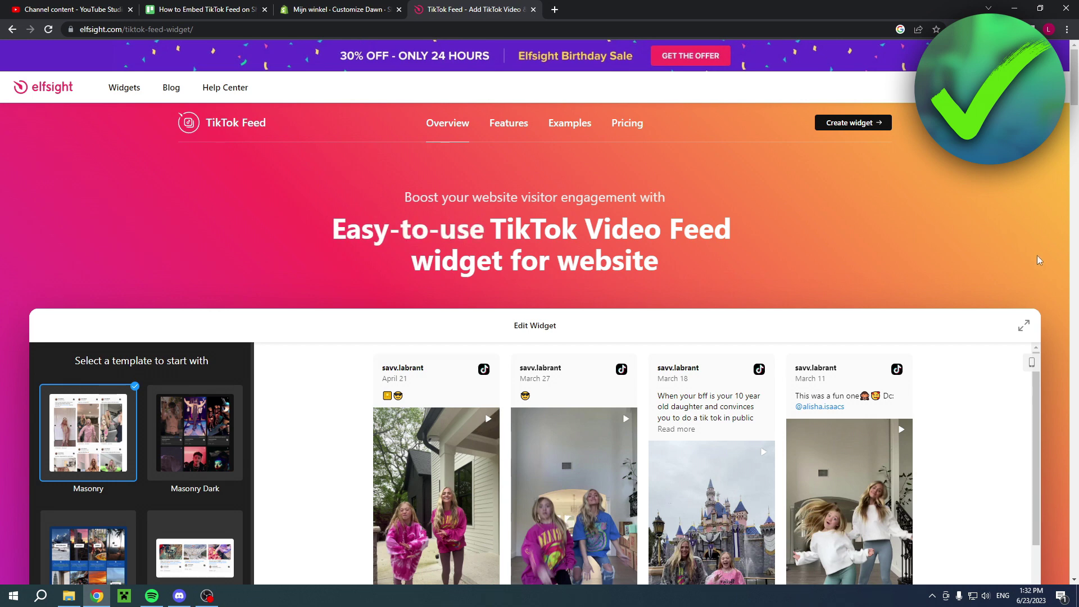
- Preview the Masonry Dark, Masonry Colored, Carousel, Slider and Small Widget templates for the TikTok feed
scroll(1045, 269, "down", 7)
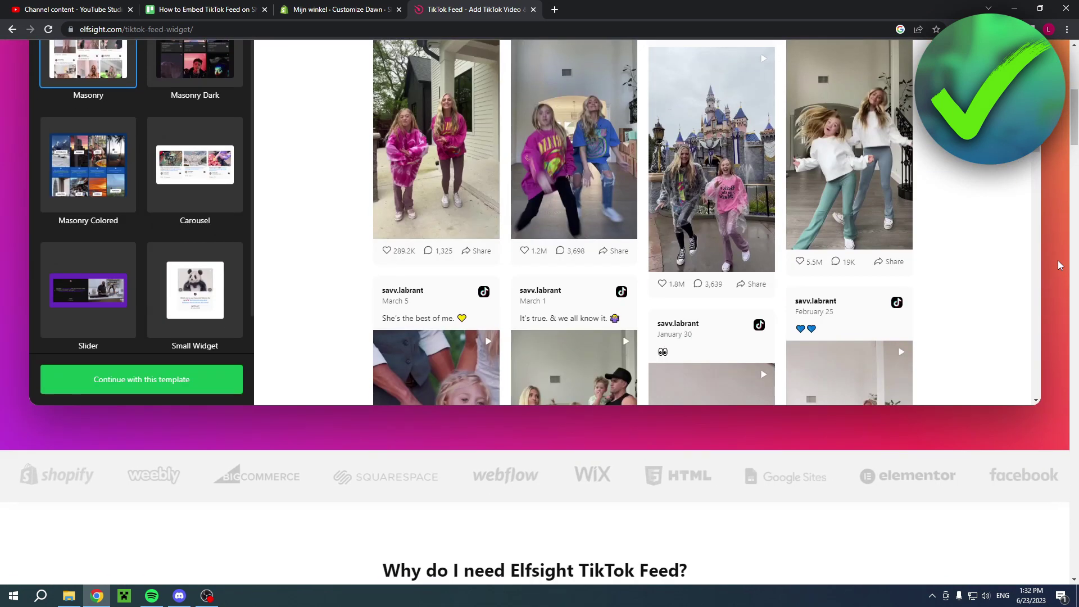
scroll(1059, 266, "up", 7)
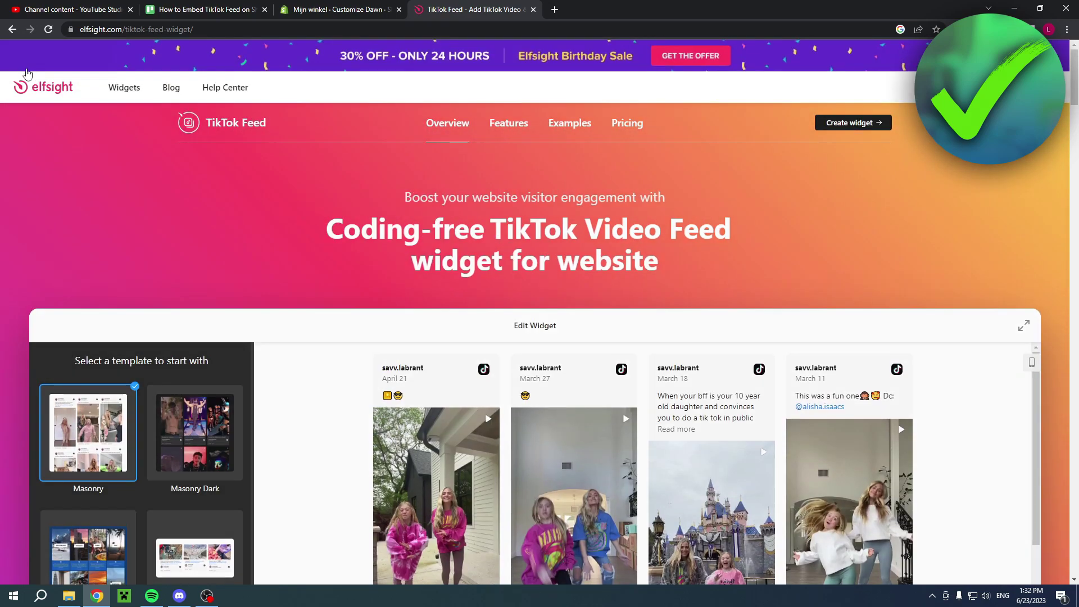
scroll(1045, 254, "down", 3)
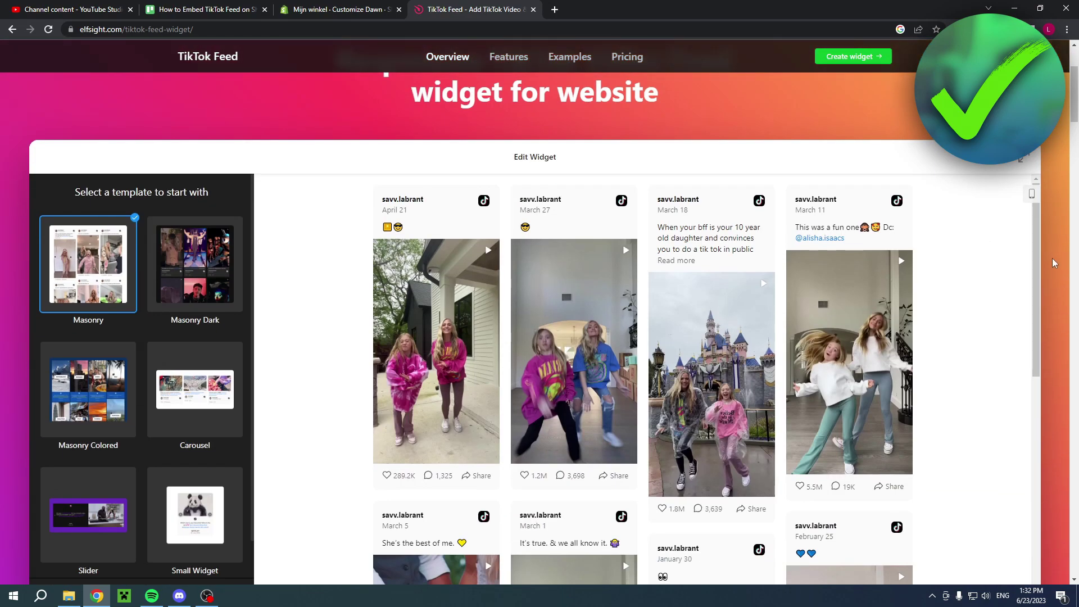
scroll(1047, 264, "down", 2)
scroll(1053, 274, "up", 1)
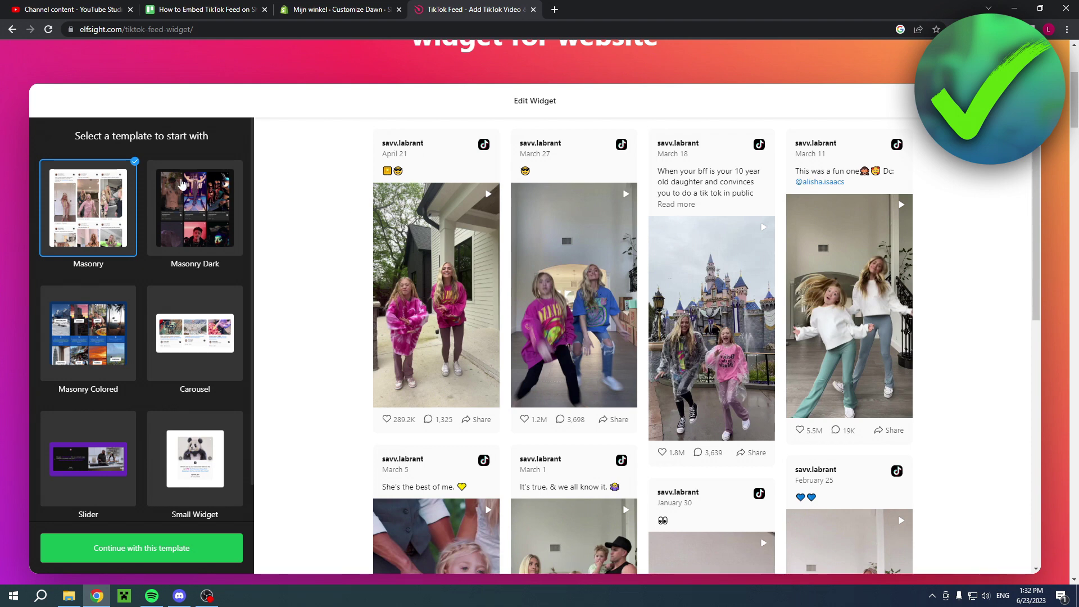
left_click(166, 188)
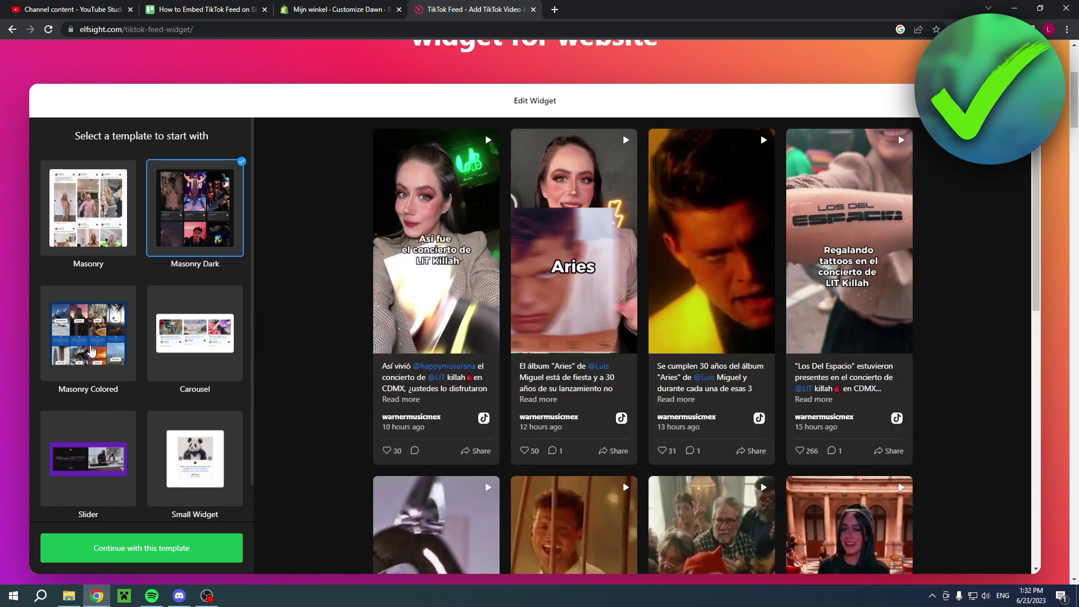
left_click(86, 363)
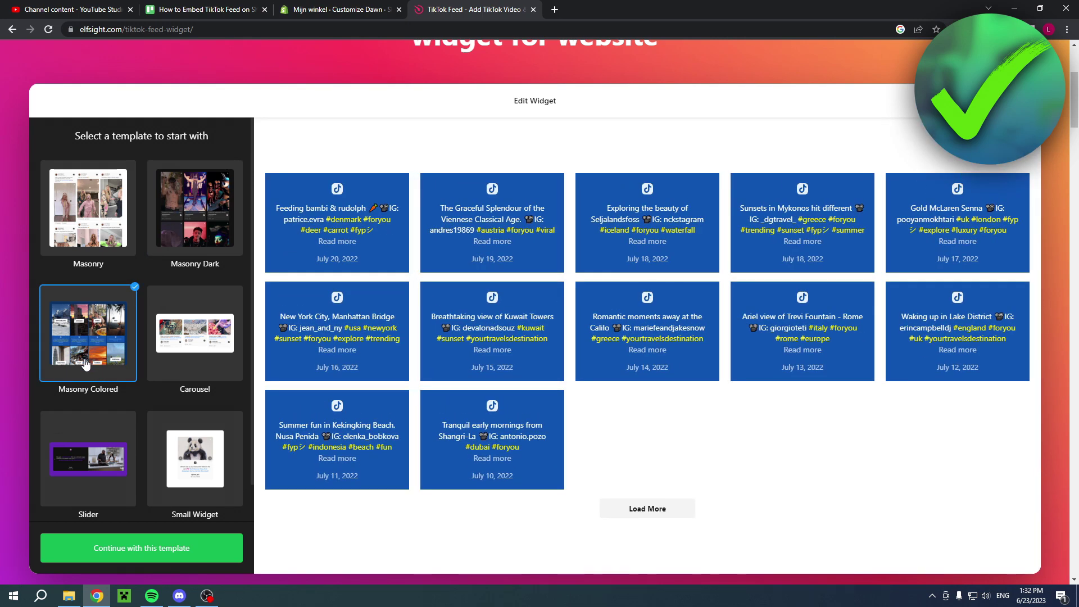
left_click(197, 360)
left_click(64, 444)
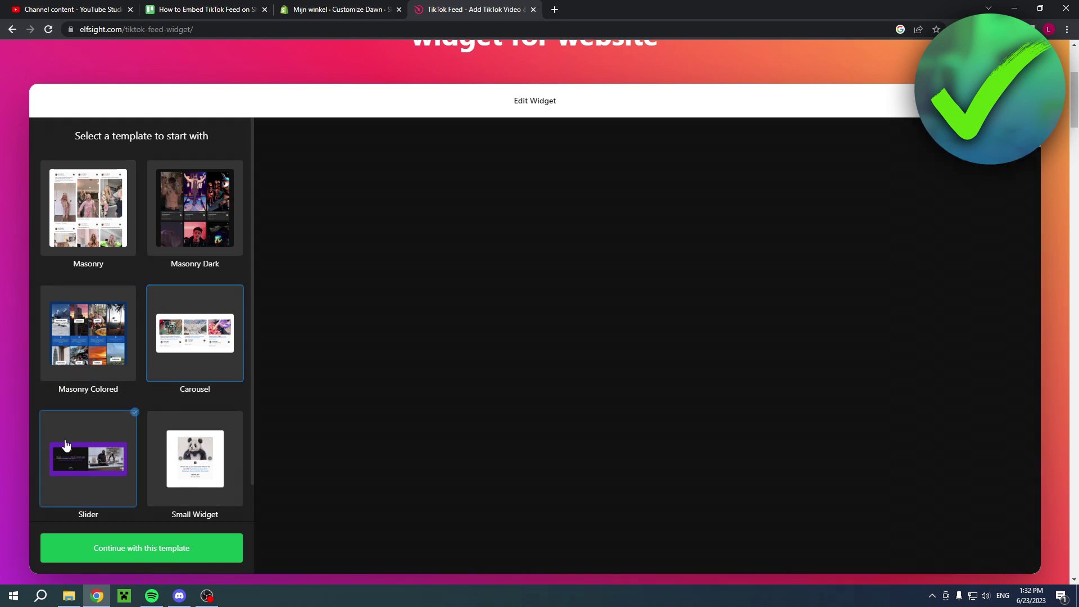
left_click(206, 470)
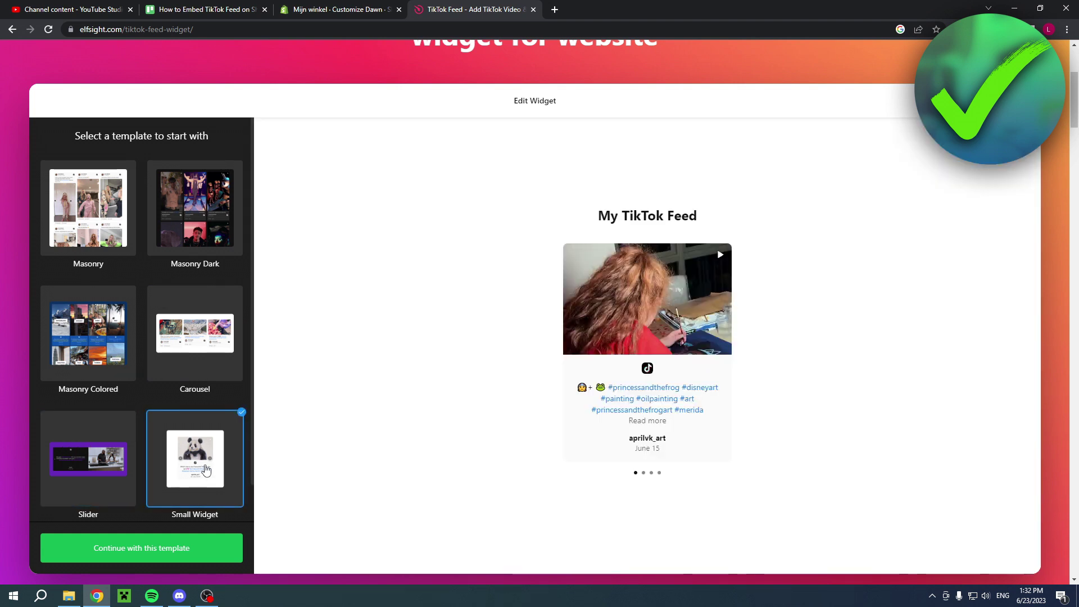
- Continue with the Masonry template and add a TikTok source of type Hashtag set to #fyp
left_click(99, 248)
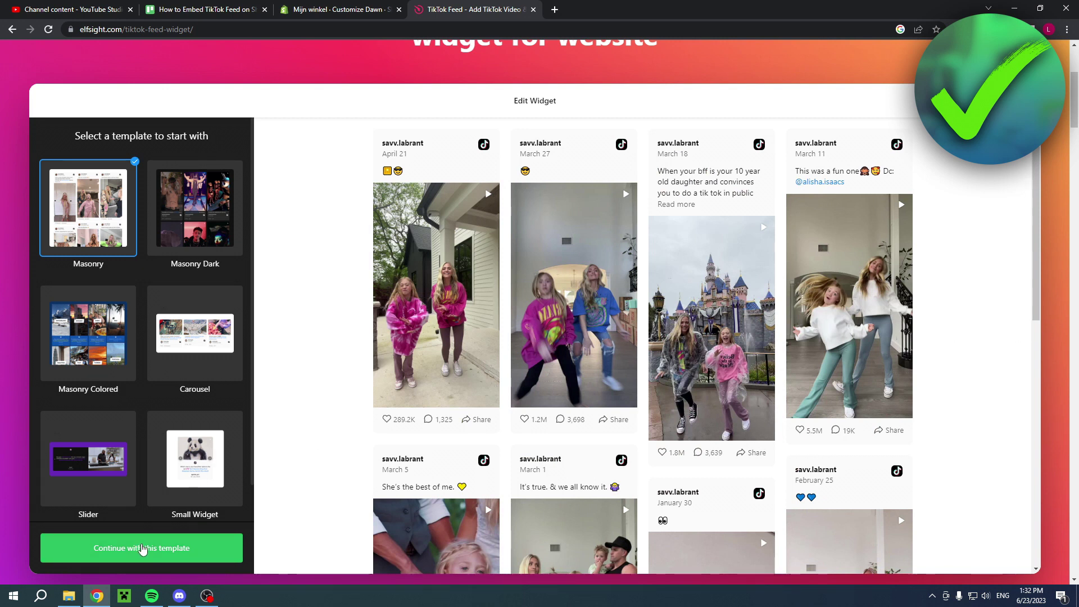
left_click(142, 551)
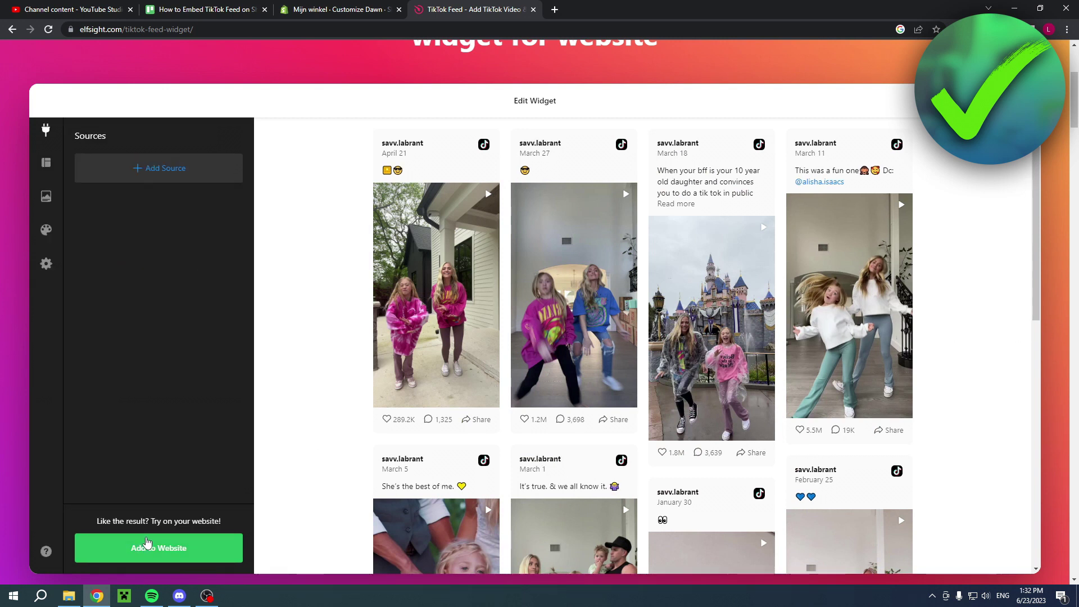
left_click(149, 166)
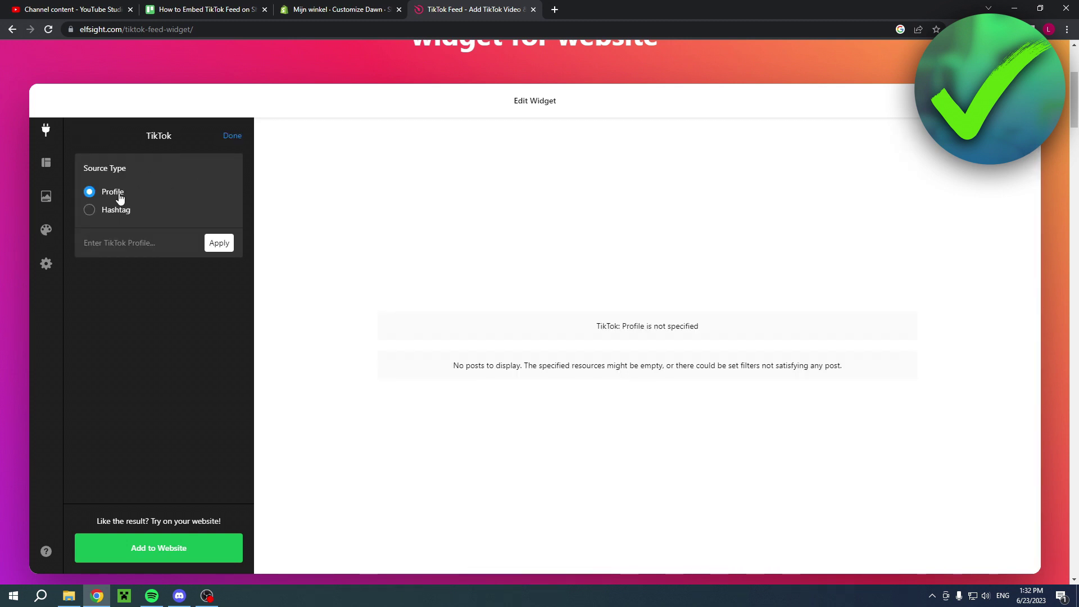
left_click(126, 213)
left_click(135, 193)
left_click(130, 216)
left_click(152, 237)
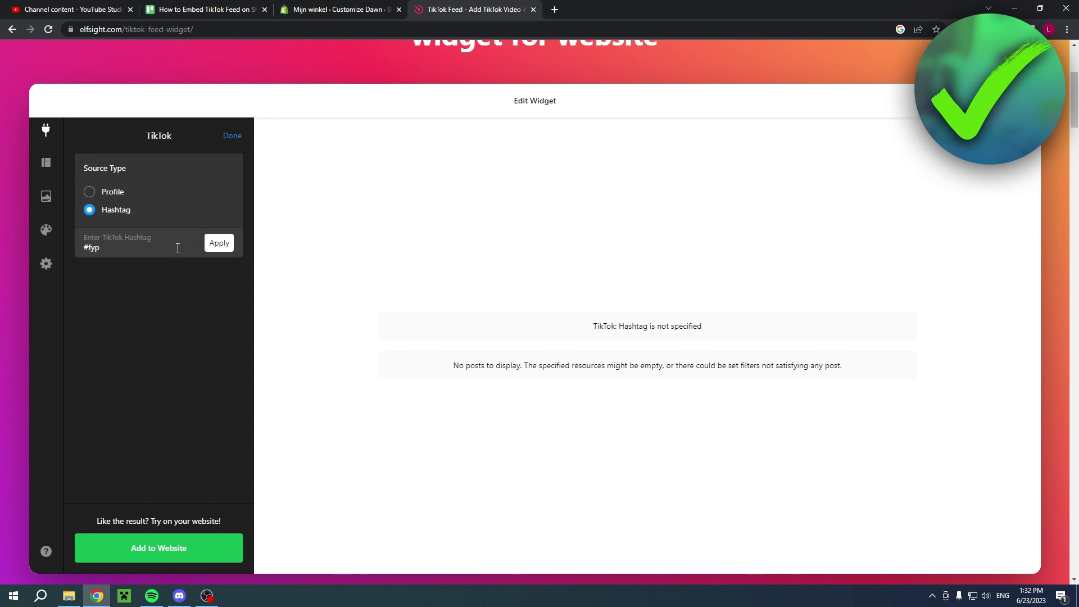
type("#fyp")
left_click(218, 242)
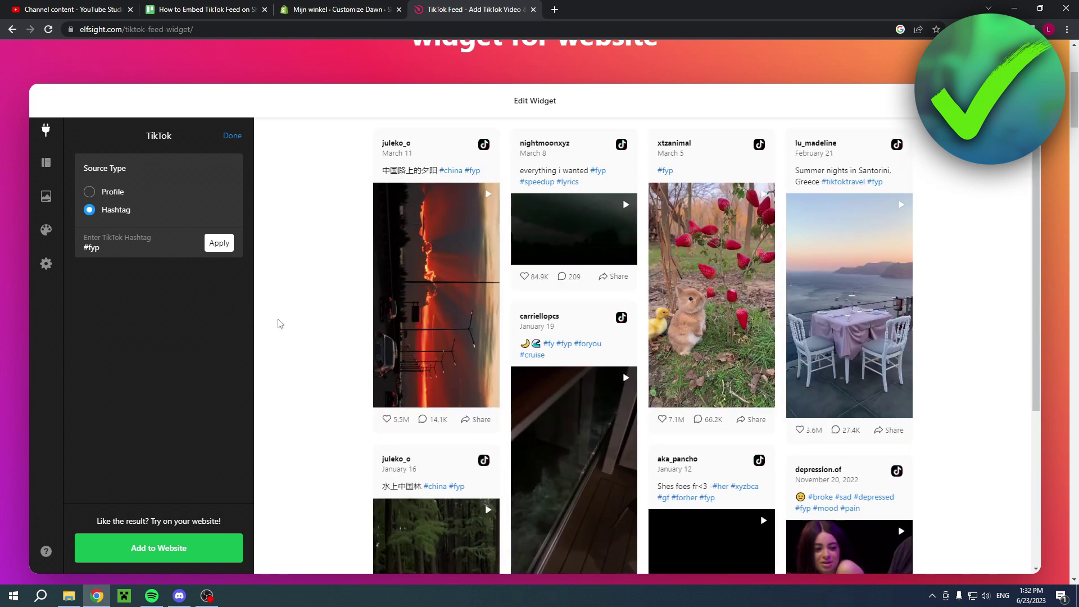
- Review the feed preview, add the widget to the website and log in to Elfsight with the Google account
scroll(280, 323, "up", 6)
scroll(781, 234, "down", 7)
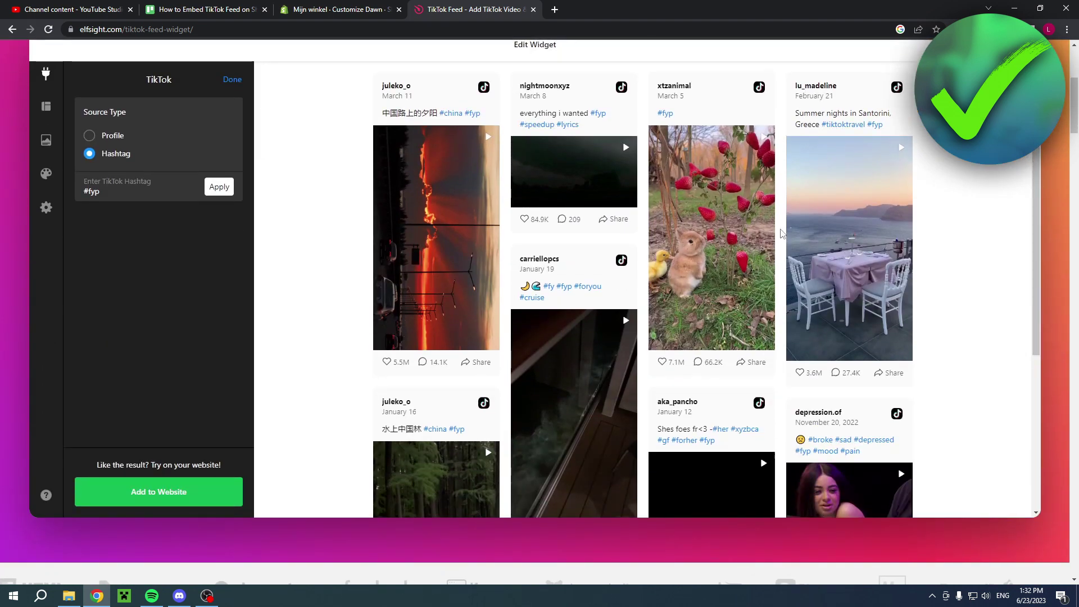
scroll(782, 234, "down", 4)
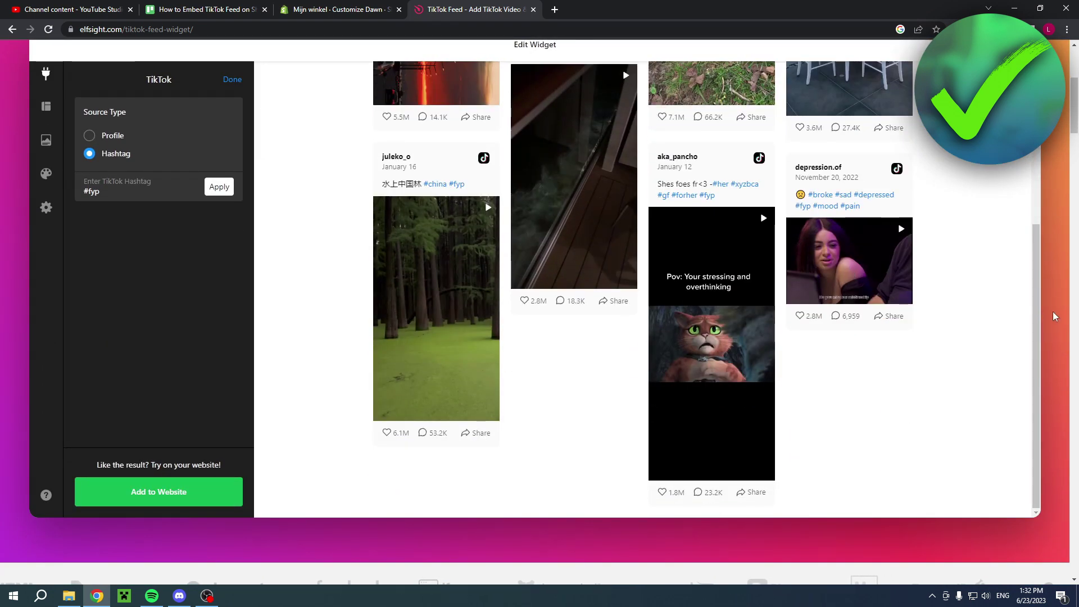
scroll(1055, 316, "up", 1)
scroll(640, 304, "up", 4)
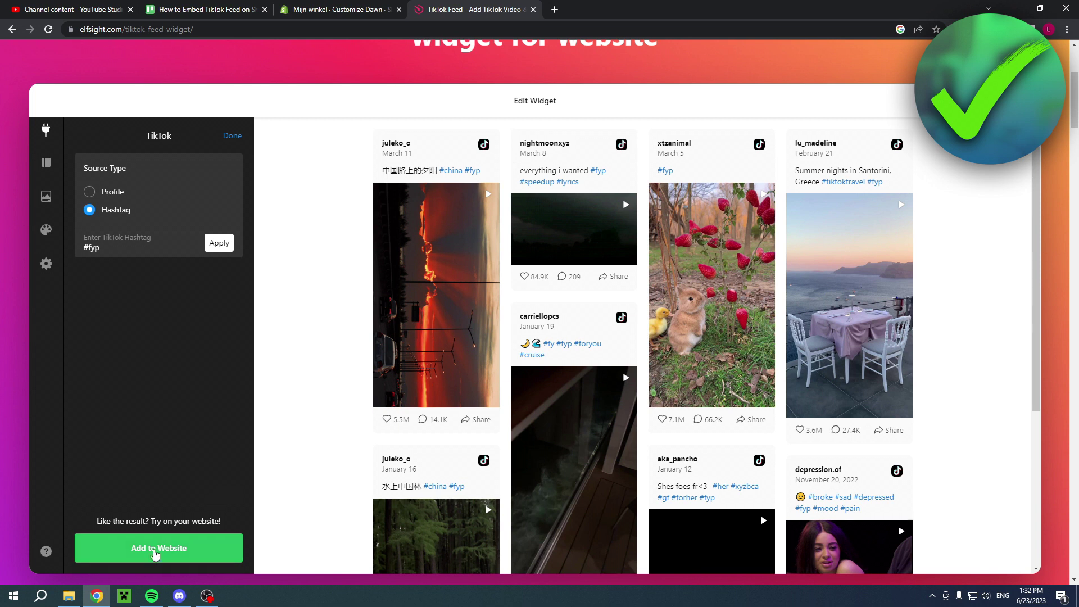
left_click(154, 556)
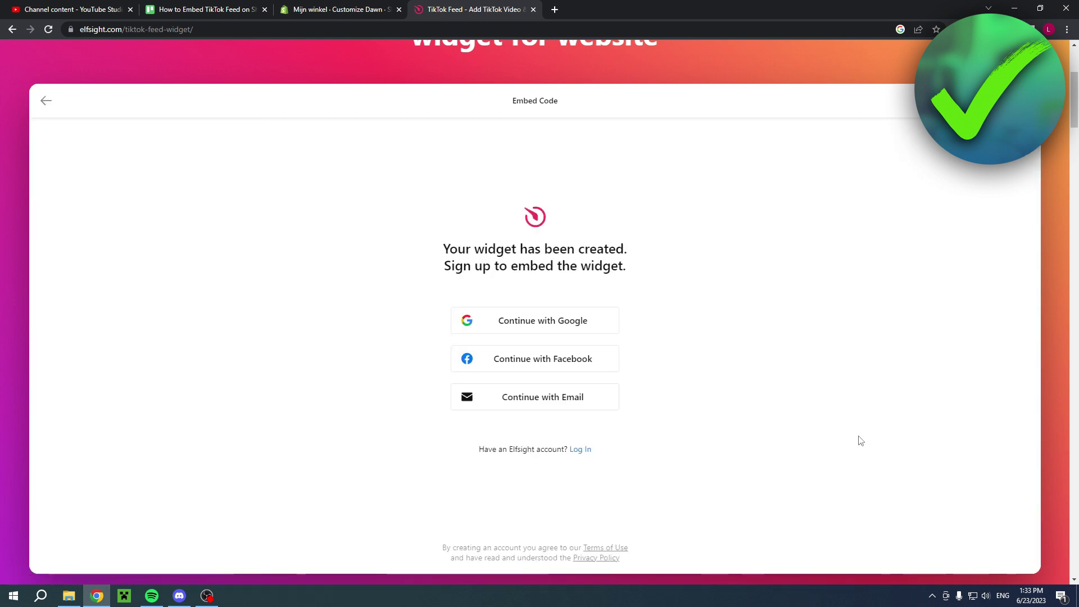
left_click(582, 450)
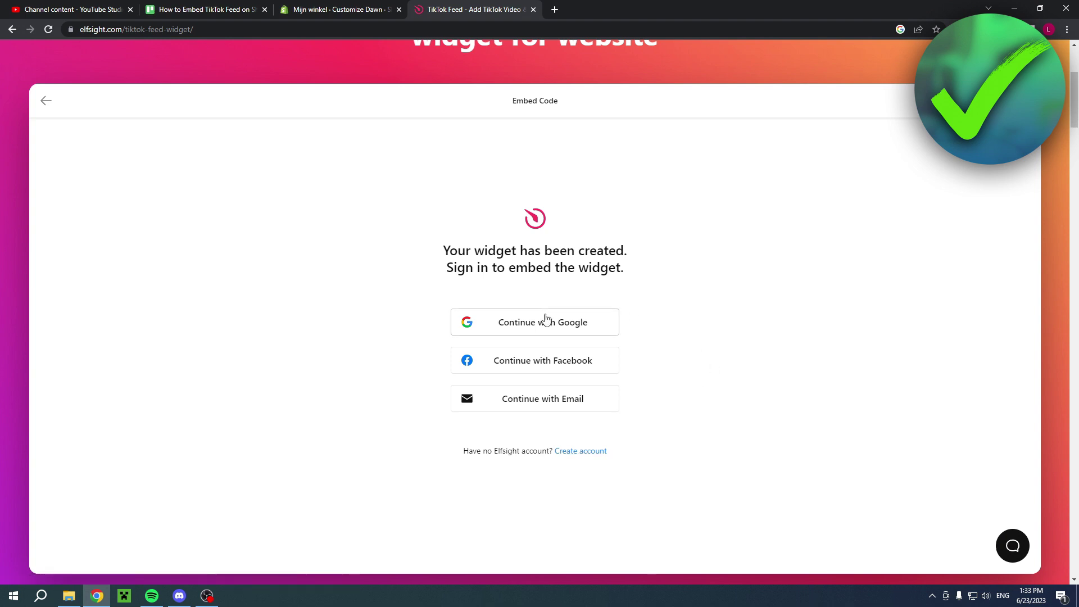
left_click(545, 319)
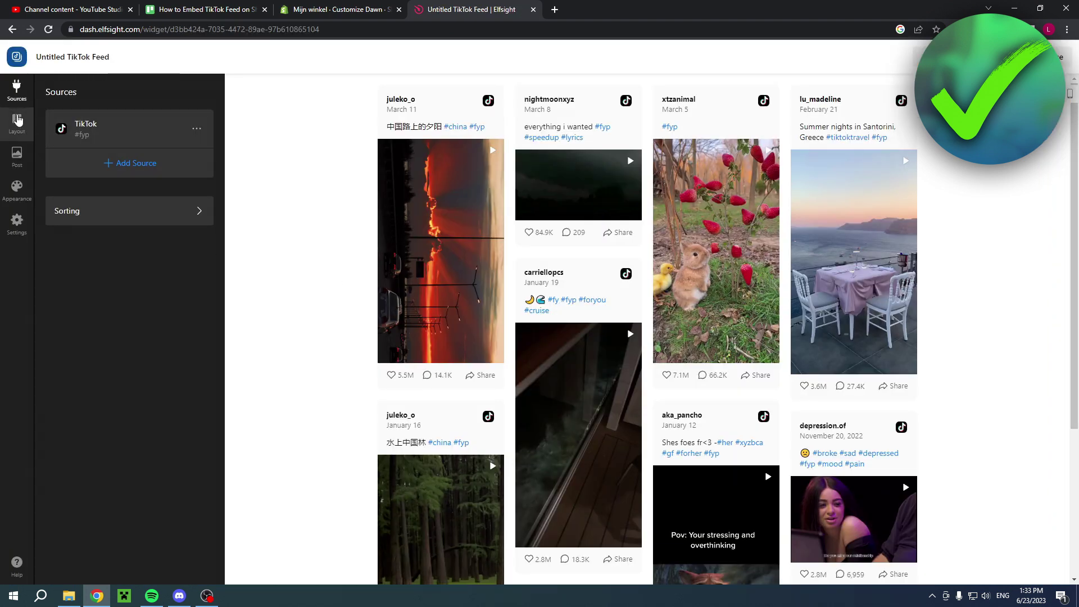
- Look through the widget's Layout, Post and Settings options and return to its sources
left_click(17, 120)
left_click(17, 155)
left_click(17, 220)
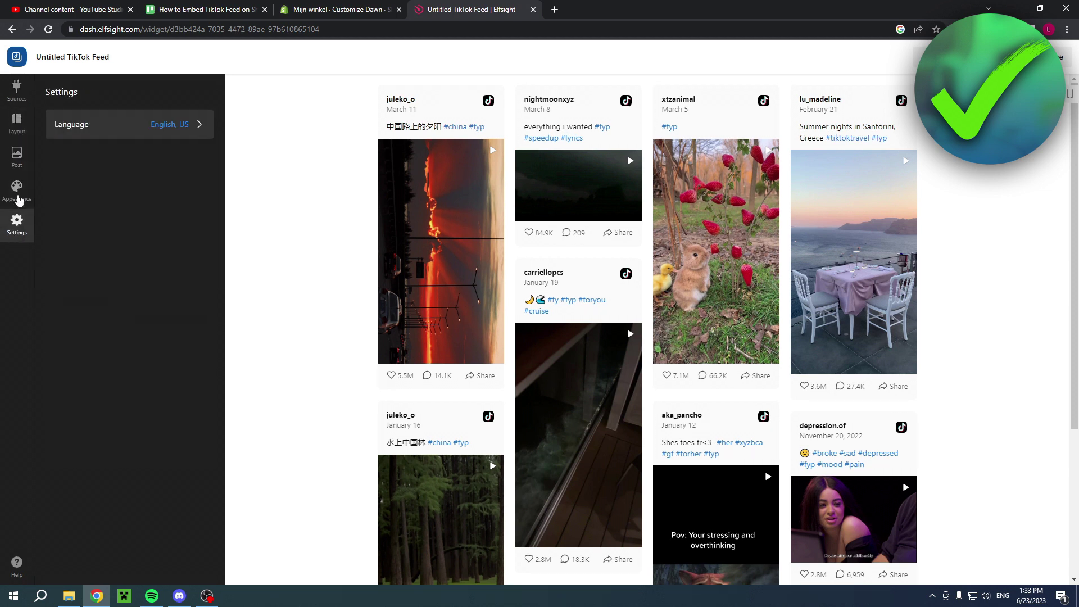
left_click(17, 87)
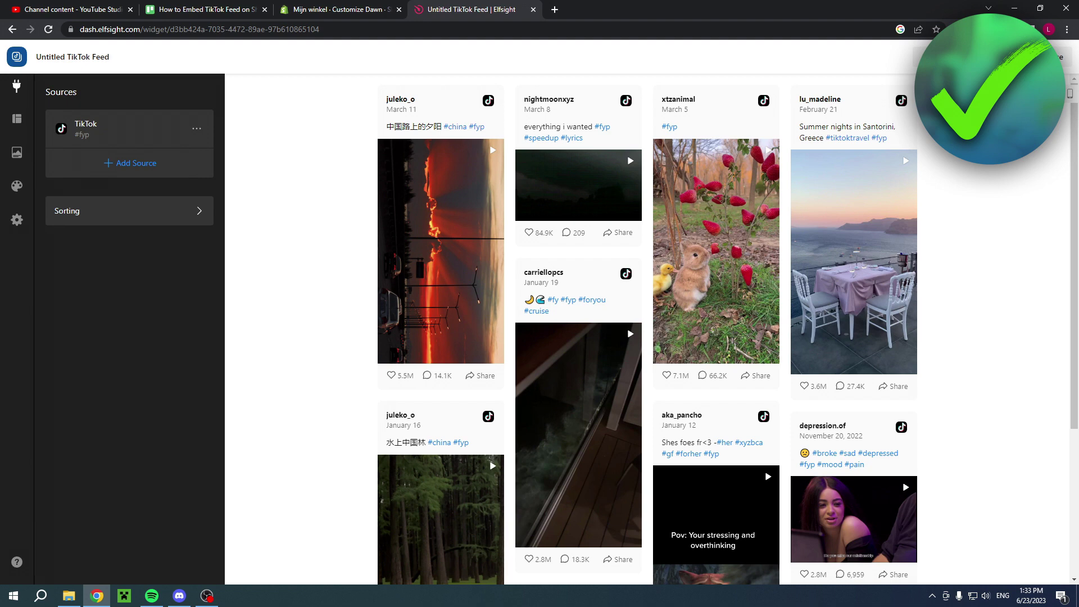
- Publish the TikTok Feed widget and examine the Lite plan's price and included features
left_click(1010, 56)
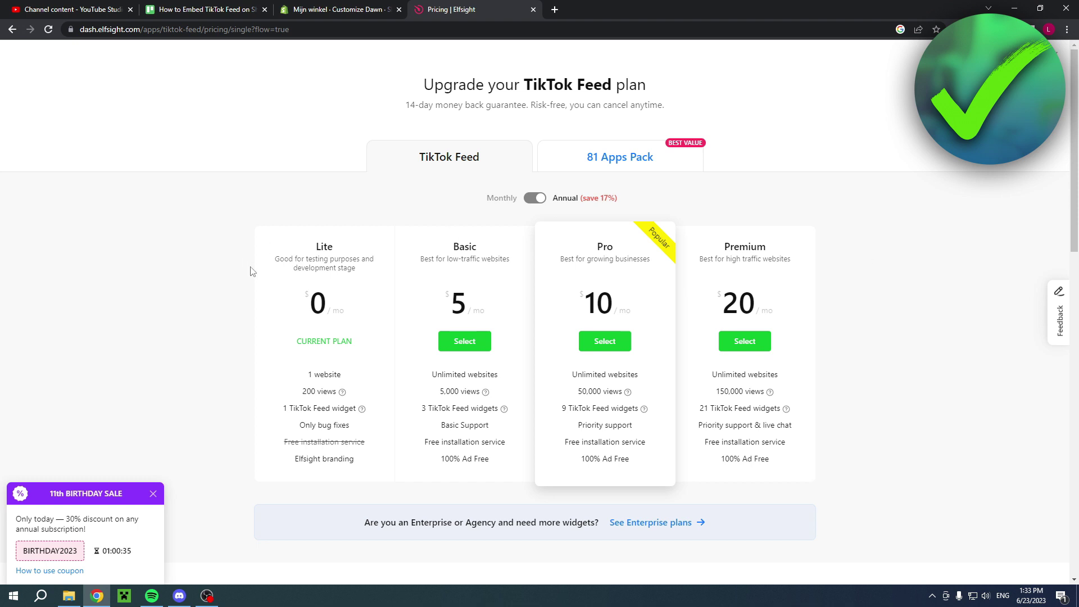
left_click_drag(305, 303, 355, 303)
left_click(356, 303)
left_click_drag(305, 374, 368, 460)
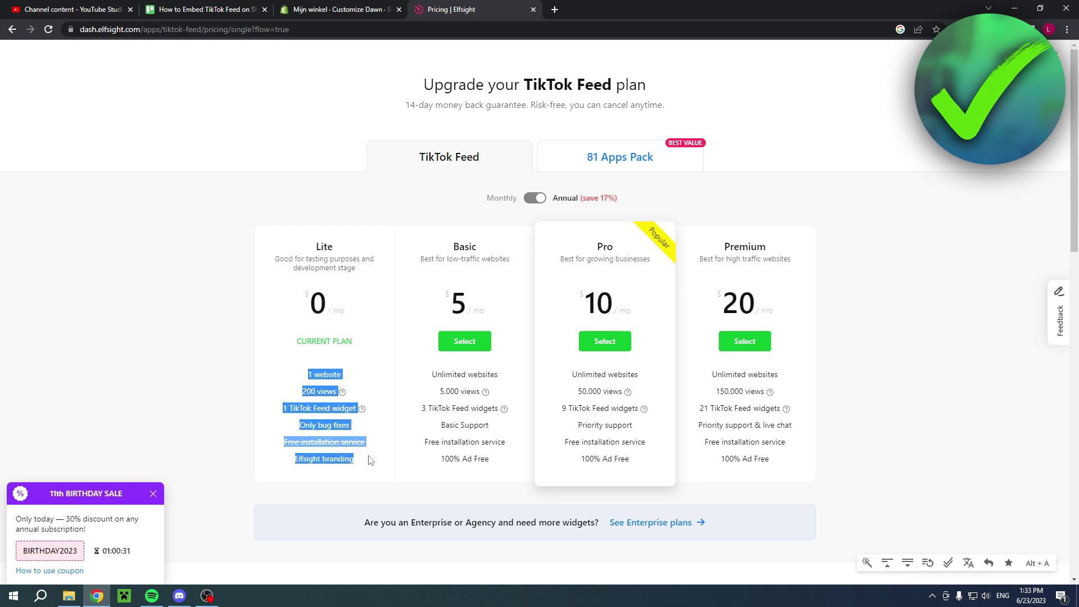
left_click(339, 437)
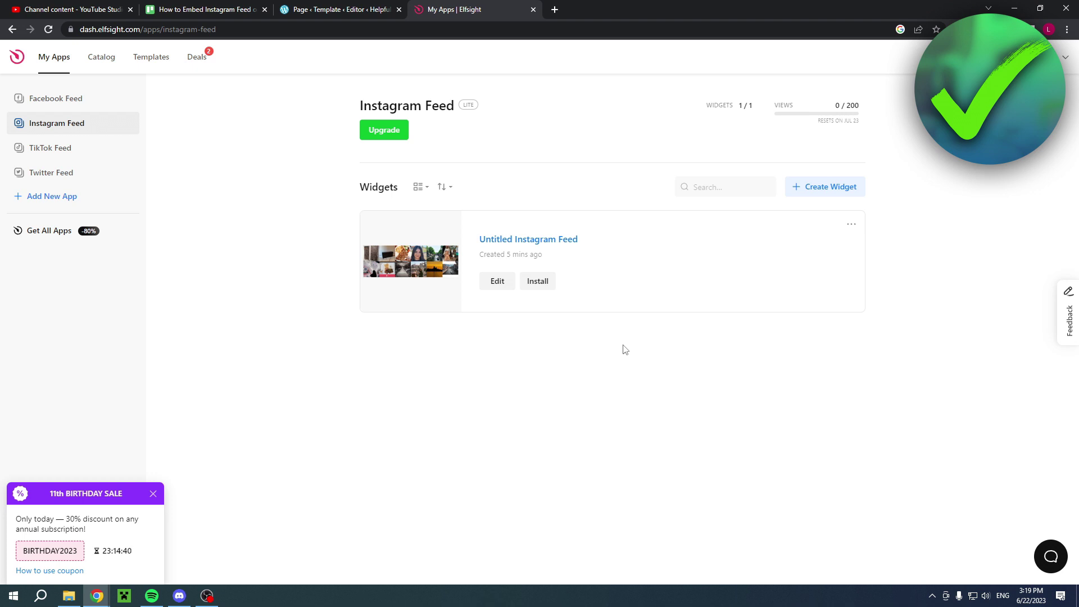
- Open the Elfsight deals and read the Welcome Discount Coupon offer
left_click(194, 61)
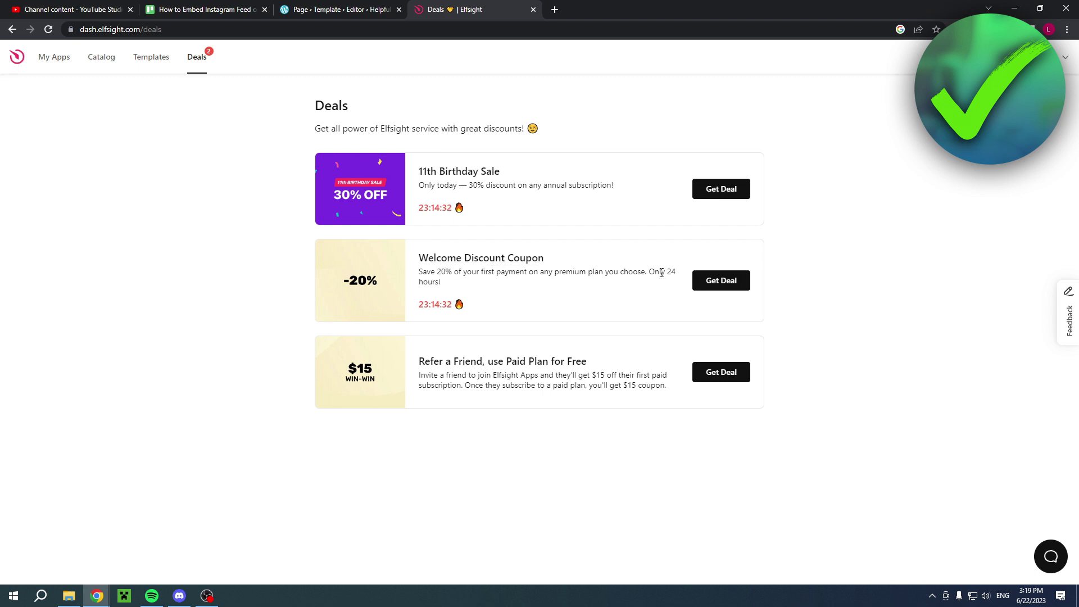
left_click_drag(437, 272, 452, 272)
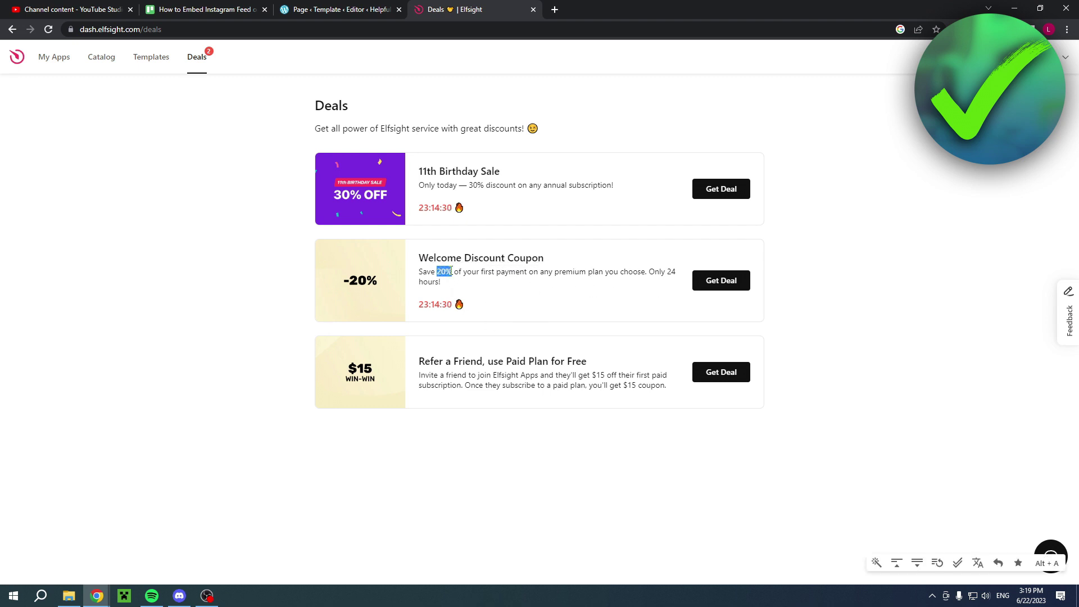
left_click(910, 264)
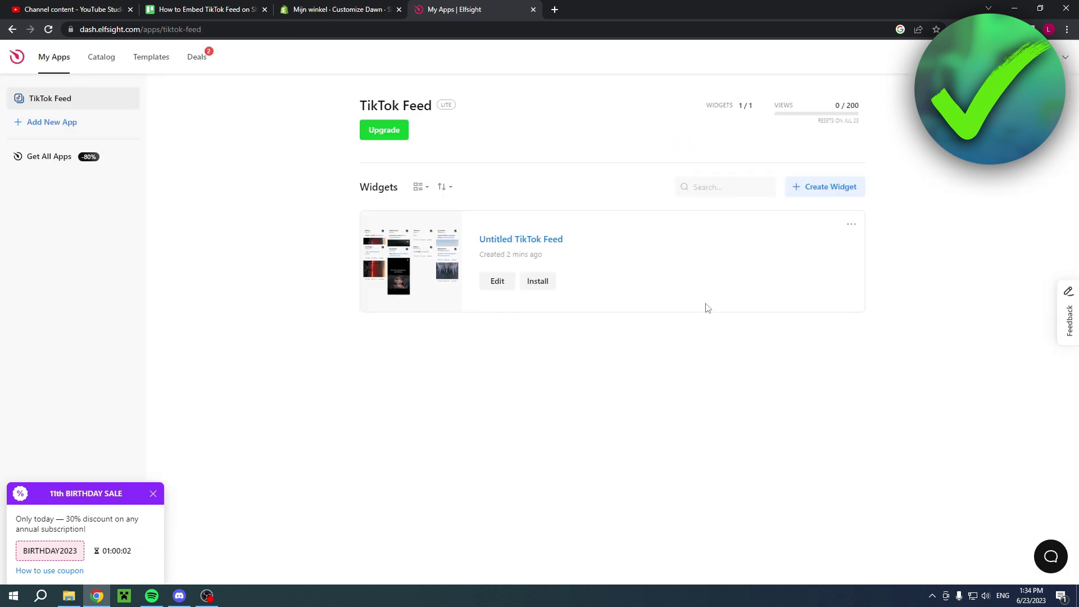
- Copy the installation embed code of the Untitled TikTok Feed widget and switch to the Shopify theme editor
left_click(538, 281)
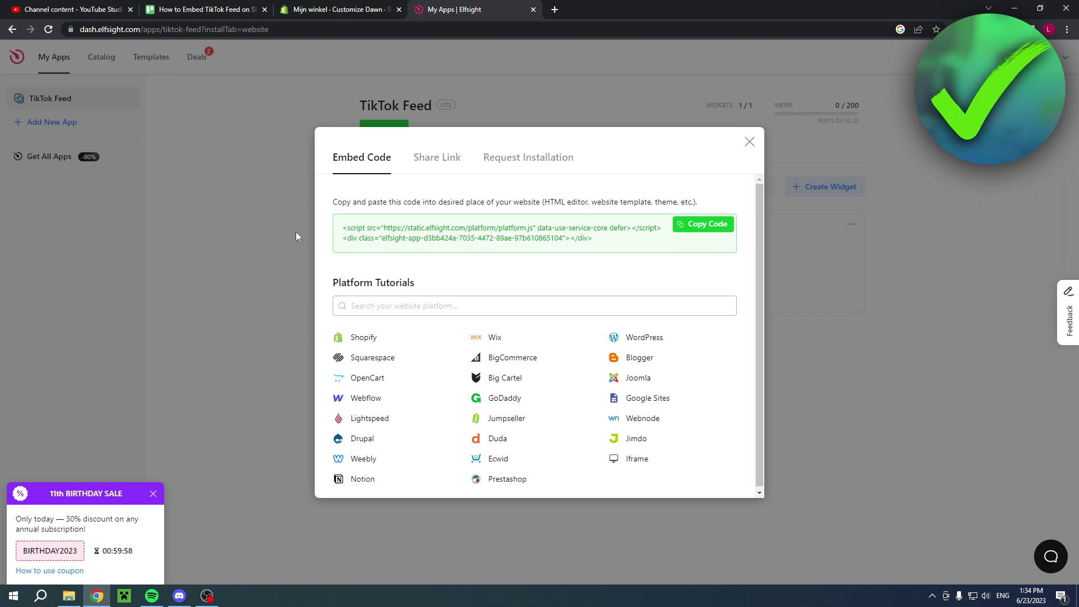
left_click(708, 224)
left_click(349, 5)
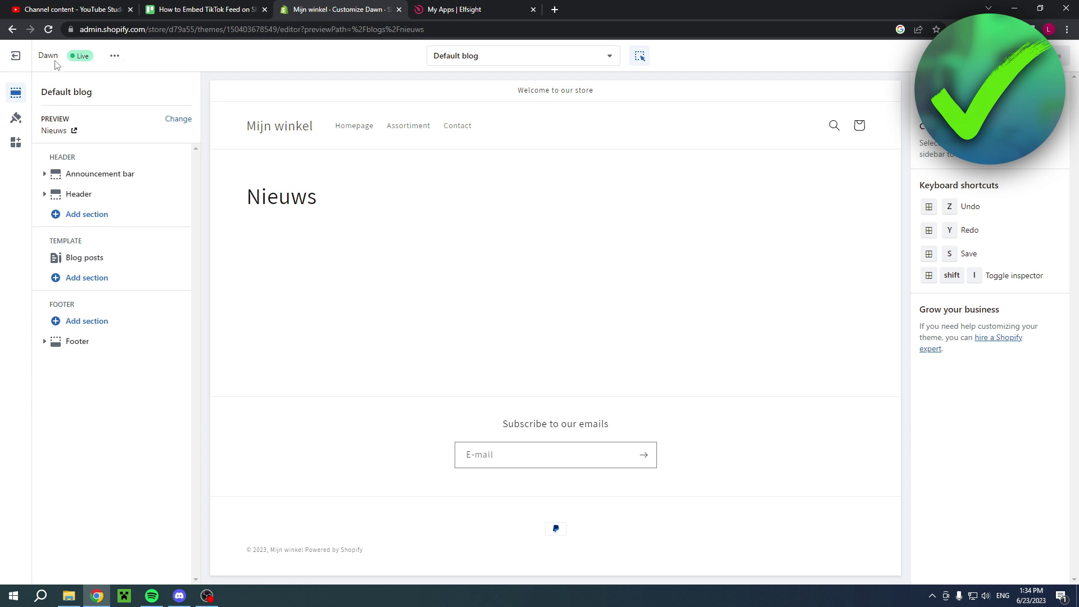
- Add a Custom Liquid section to the Default blog template of the Dawn theme, below Blog posts
left_click_drag(57, 57, 38, 62)
left_click(203, 66)
left_click(117, 285)
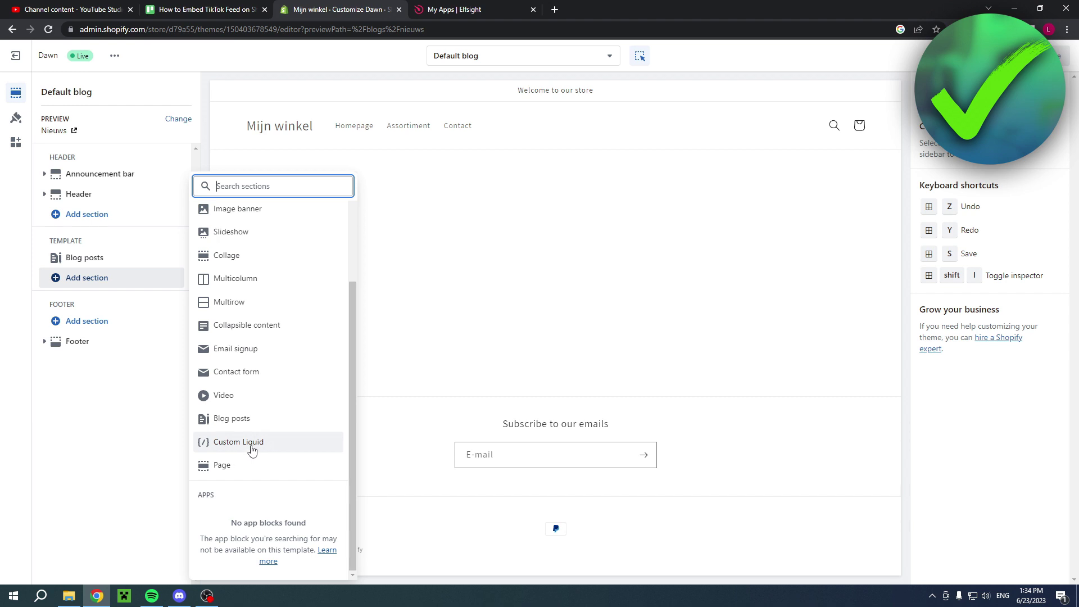
left_click(251, 447)
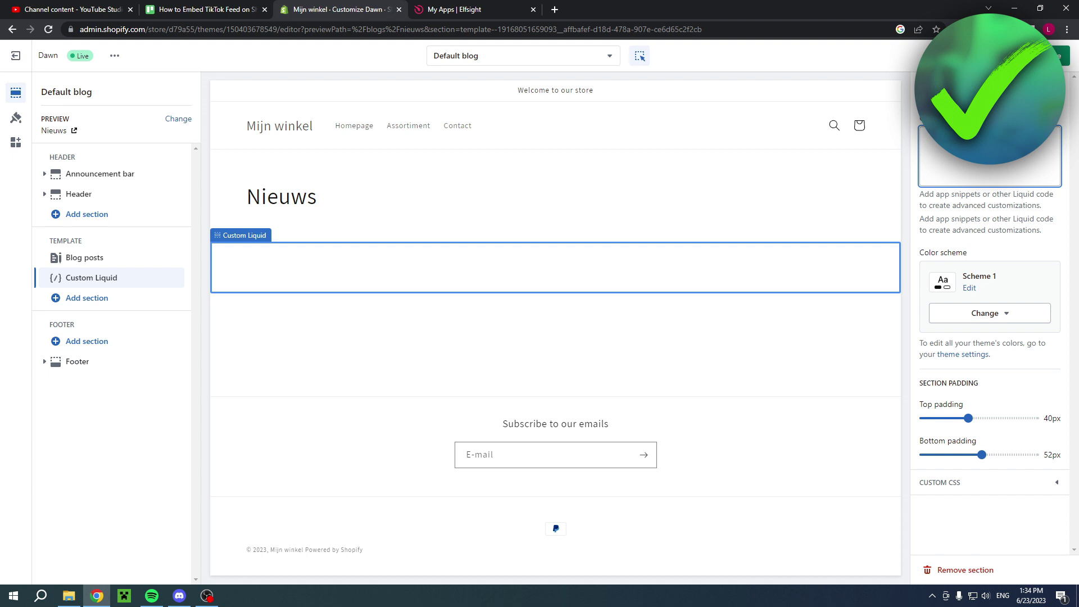
- Paste the Elfsight embed code into the Custom Liquid section, save the theme and check the feed on the page
right_click(950, 141)
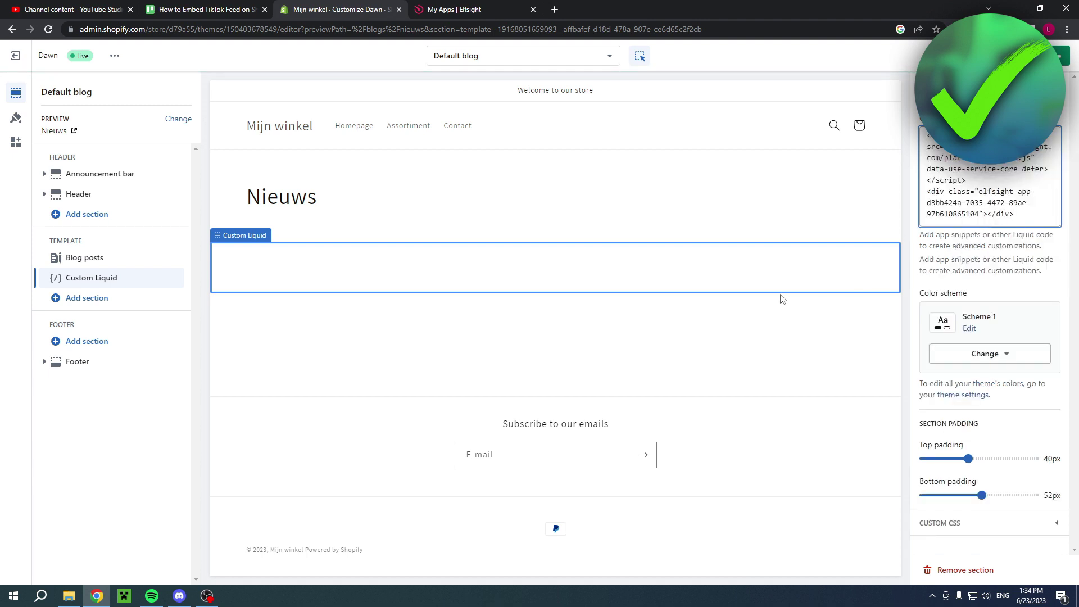
left_click(1058, 56)
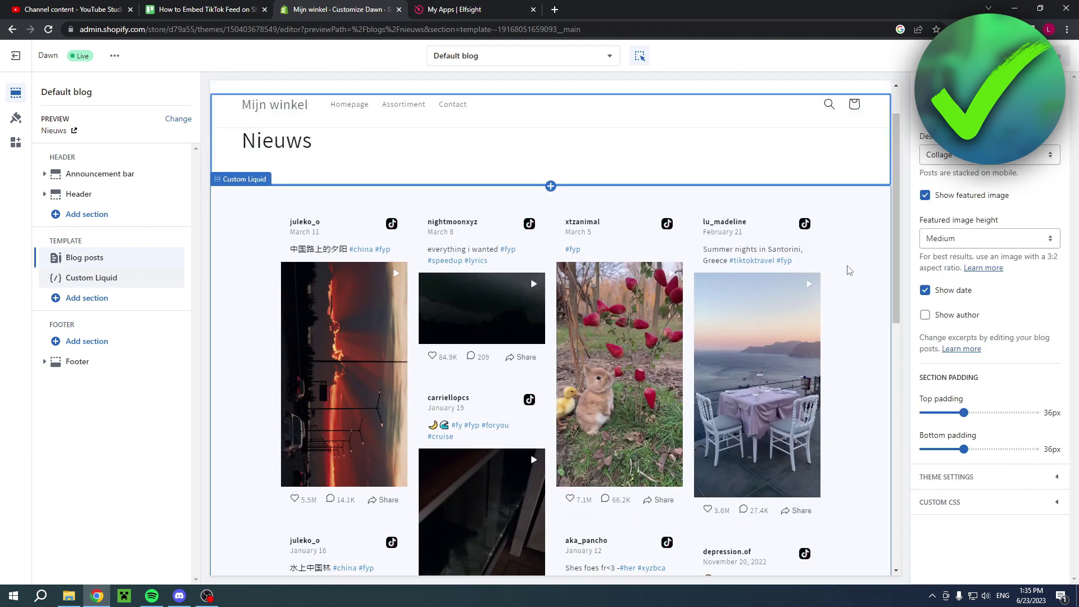
scroll(850, 271, "down", 5)
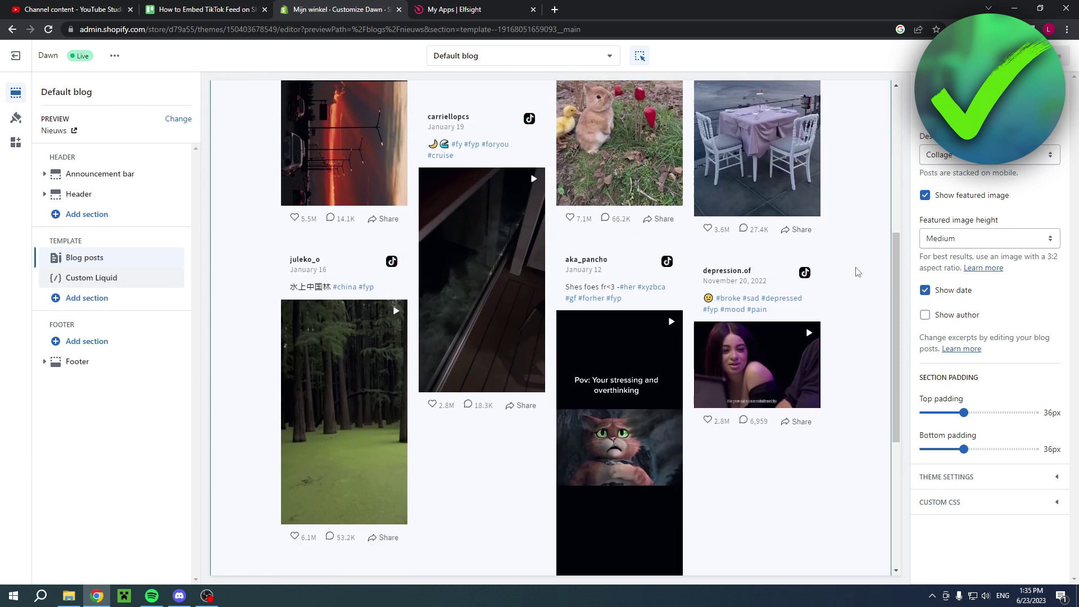